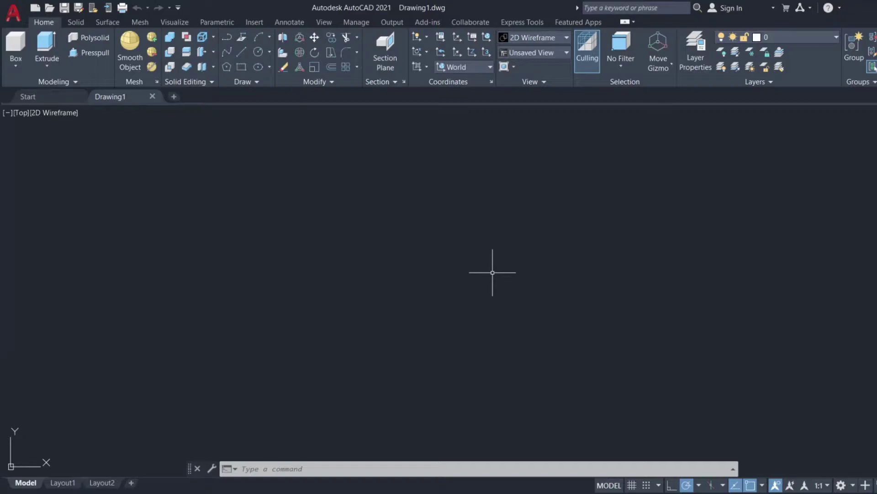
# Open Drawing Units for Drawing1 from Drawing Utilities and view the length type list.
pyautogui.click(13, 17)
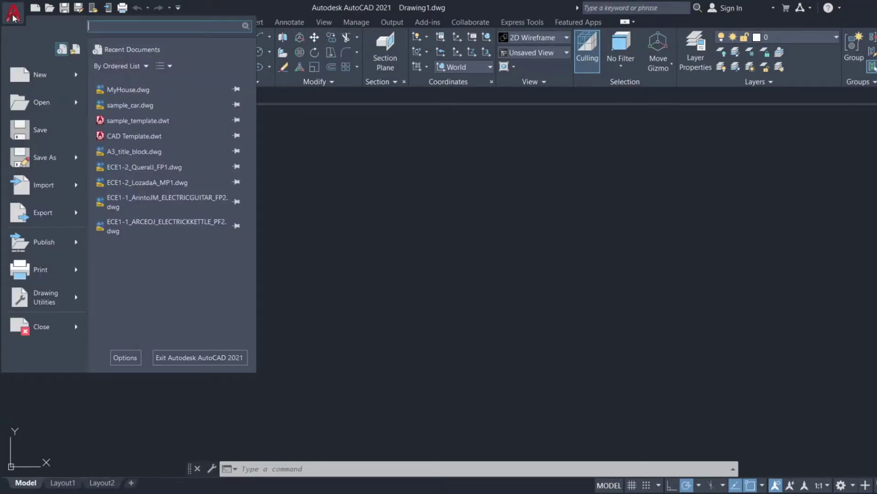
pyautogui.click(54, 302)
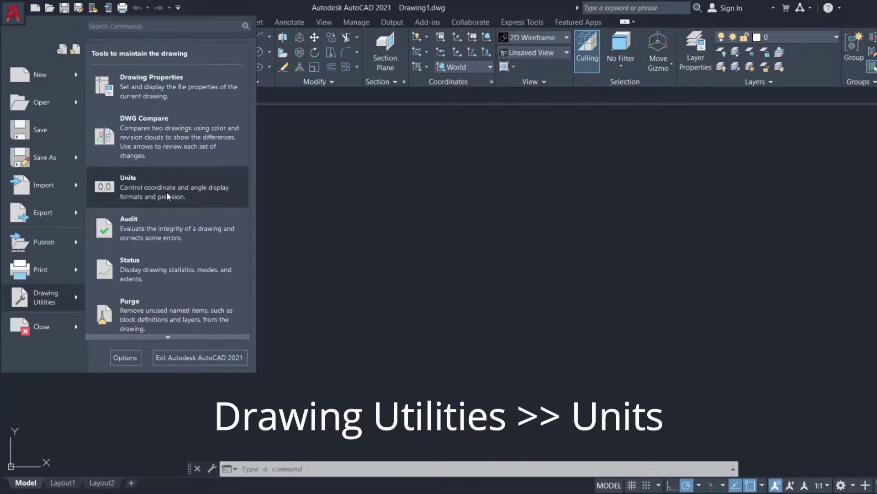
pyautogui.click(143, 190)
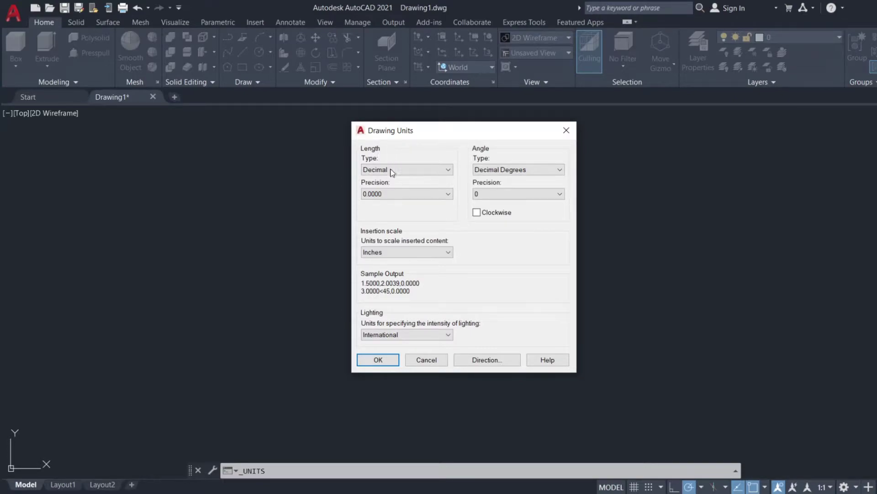
pyautogui.click(447, 170)
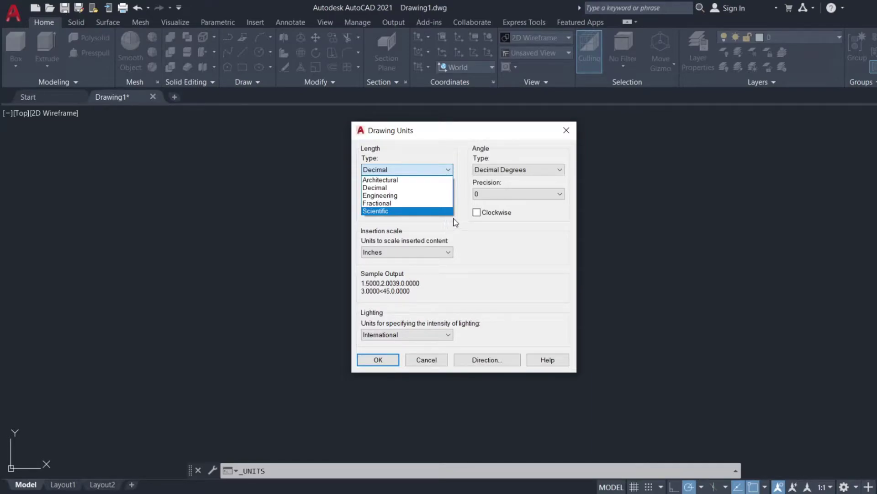
# Set the length type to Architectural and review its 0'-0 1/16" precision options.
pyautogui.click(464, 228)
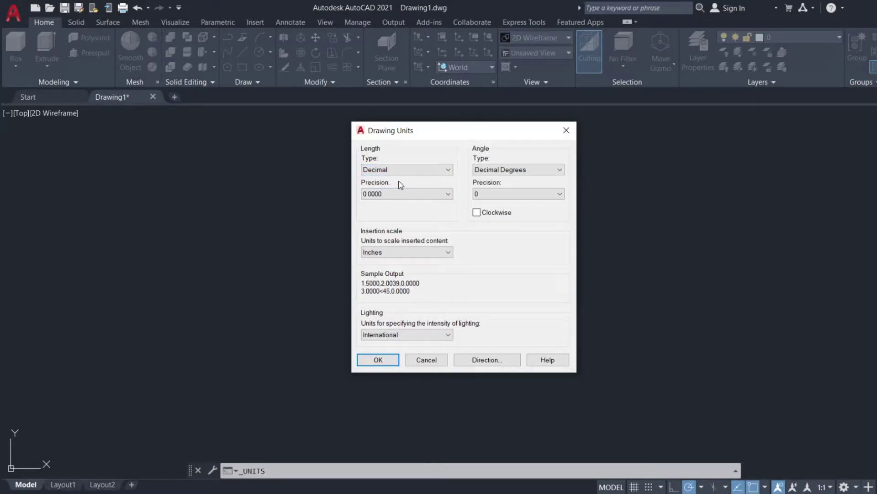
pyautogui.click(421, 170)
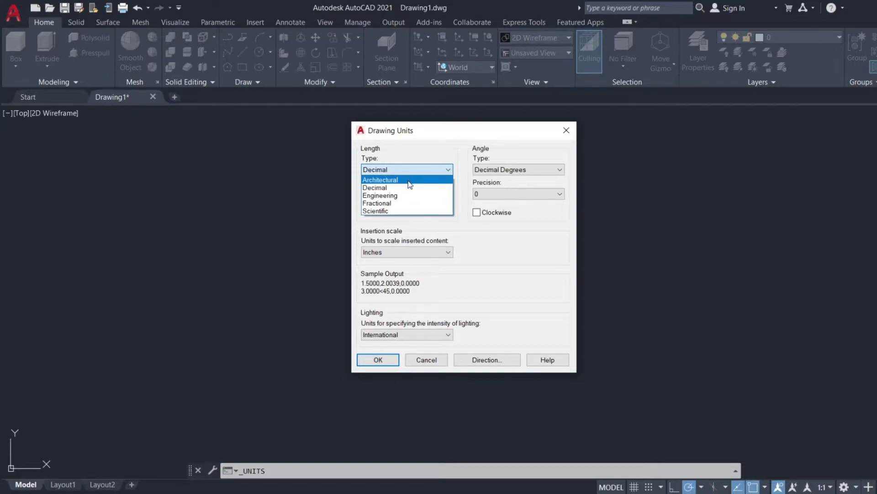
pyautogui.click(408, 179)
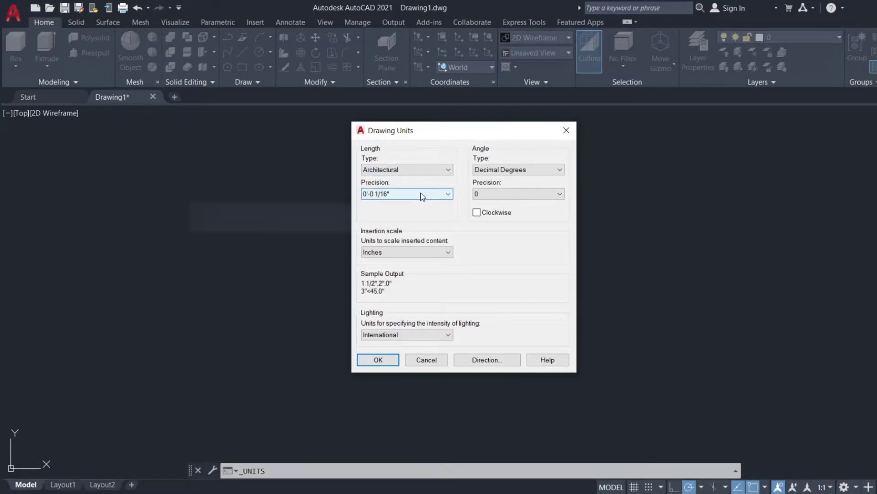
pyautogui.click(416, 192)
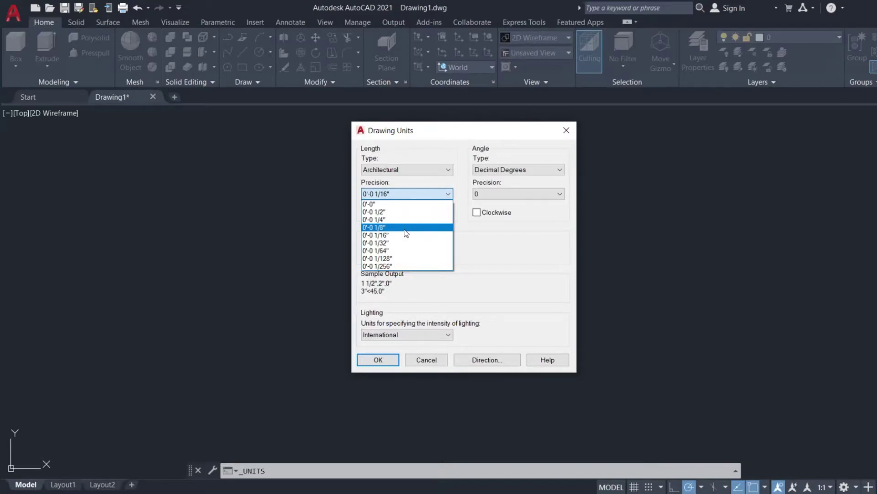
# Switch the length type back to Decimal and review its precision list, keeping 0.0000.
pyautogui.click(478, 244)
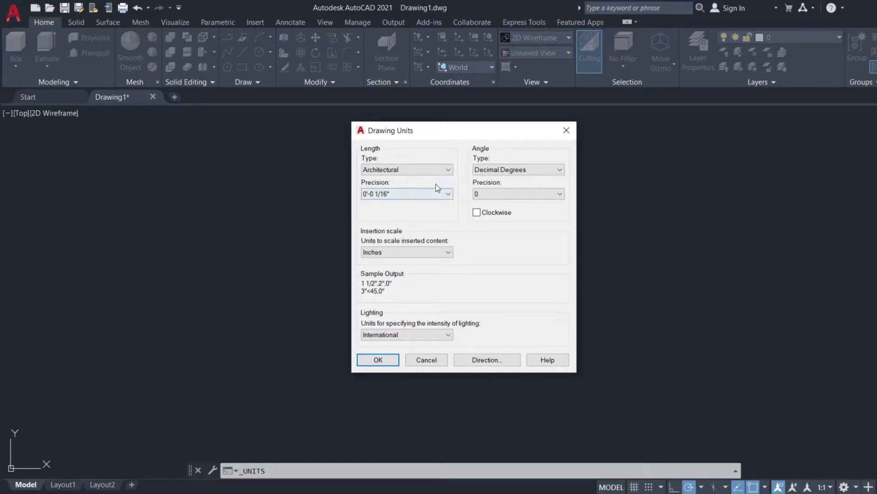
pyautogui.click(447, 170)
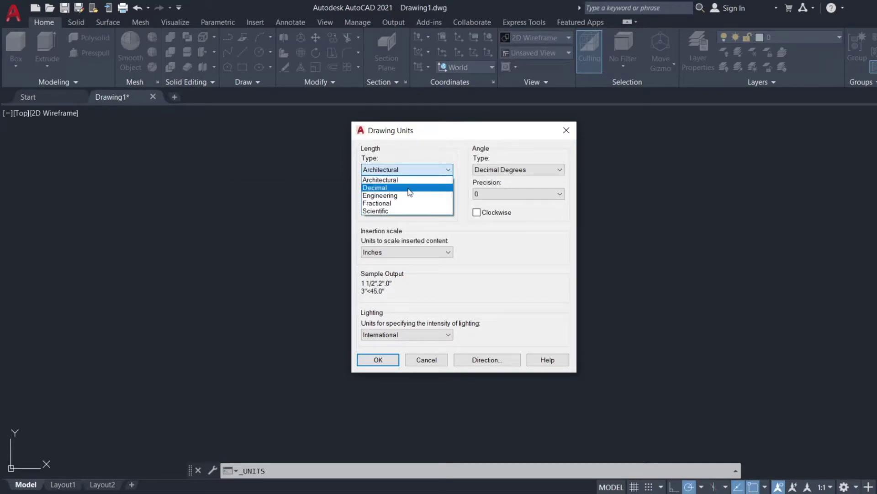
pyautogui.click(410, 188)
pyautogui.click(449, 194)
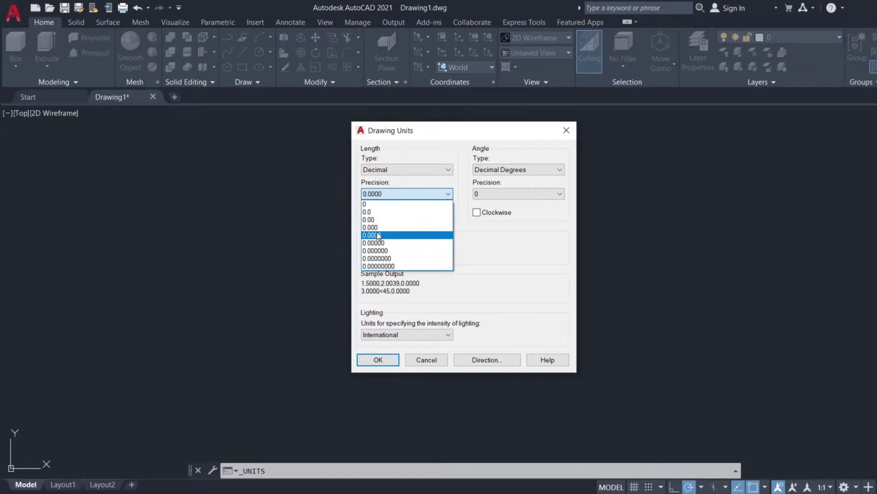
pyautogui.click(477, 240)
# Switch the length type to Engineering and review its 0'-0.0000" precision options.
pyautogui.click(447, 170)
pyautogui.click(407, 199)
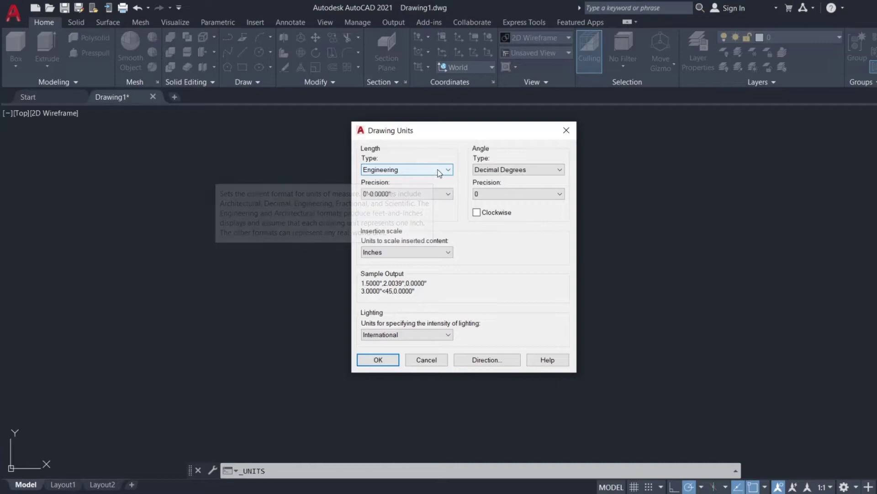
pyautogui.click(448, 192)
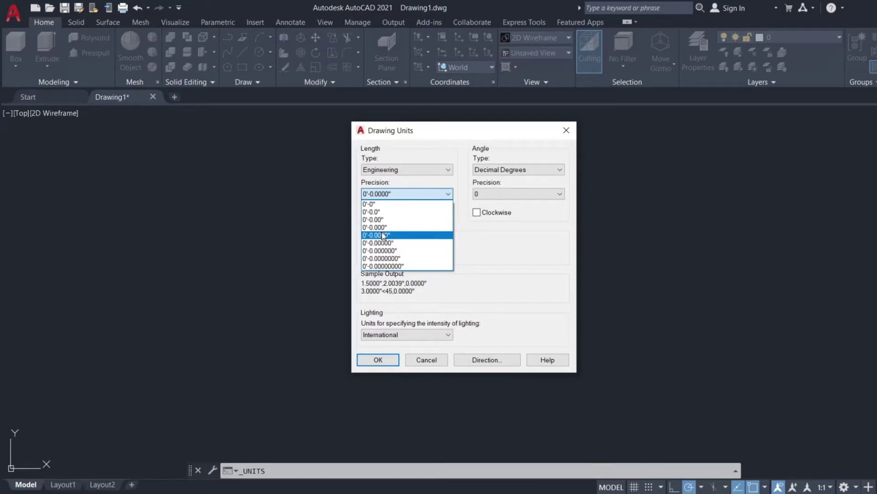
# Change the length type to Fractional, keeping 0 1/16 precision.
pyautogui.click(493, 260)
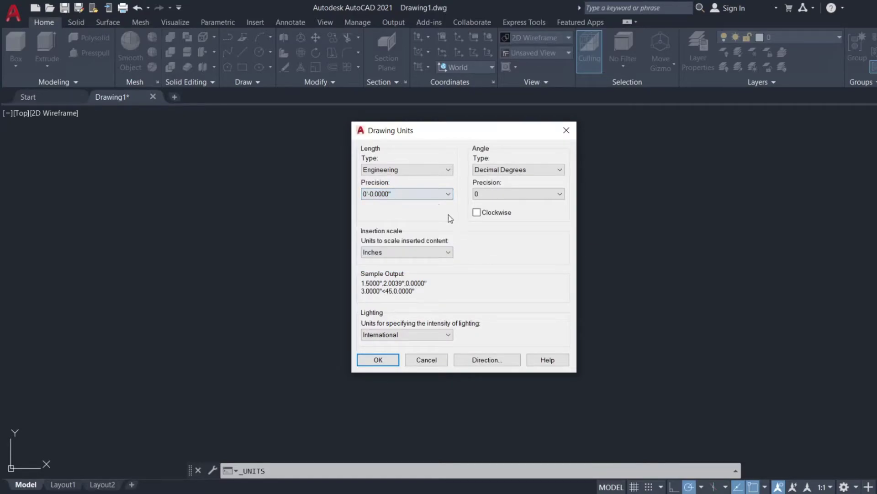
pyautogui.click(439, 170)
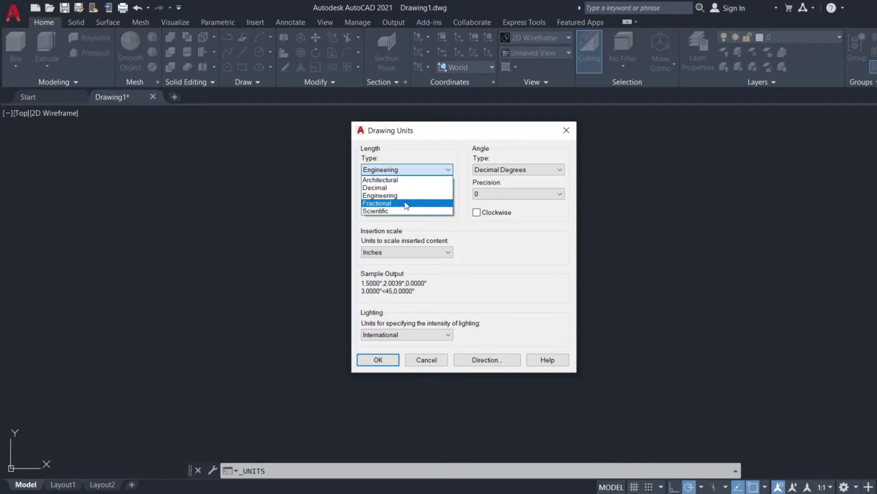
pyautogui.click(406, 204)
pyautogui.click(412, 193)
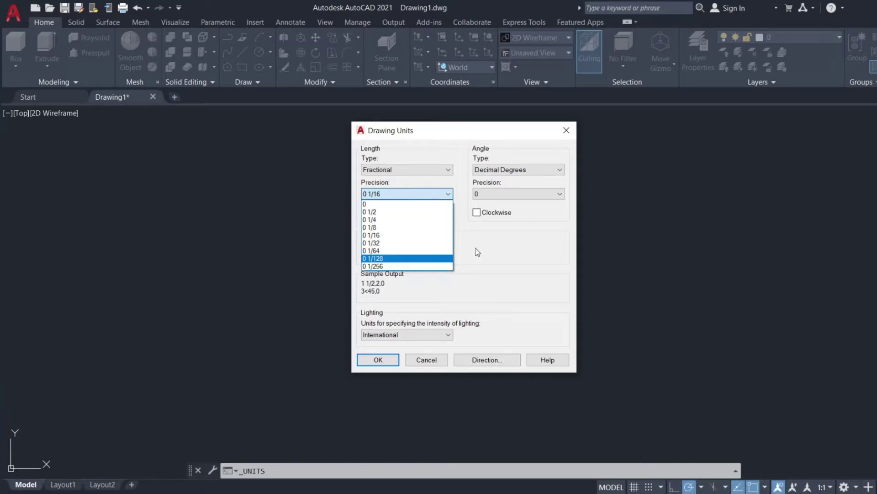
pyautogui.click(411, 235)
# Change the length type to Scientific, keeping 0.0000E+01 precision.
pyautogui.click(407, 170)
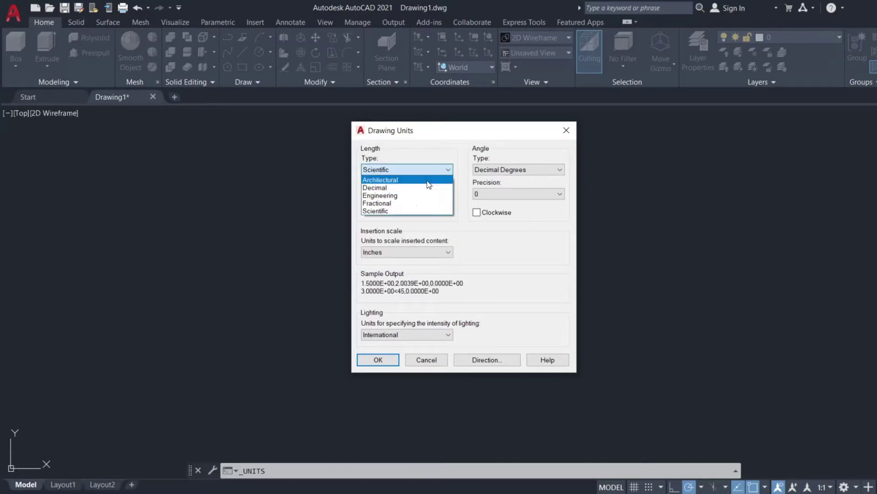
pyautogui.click(414, 212)
pyautogui.click(442, 196)
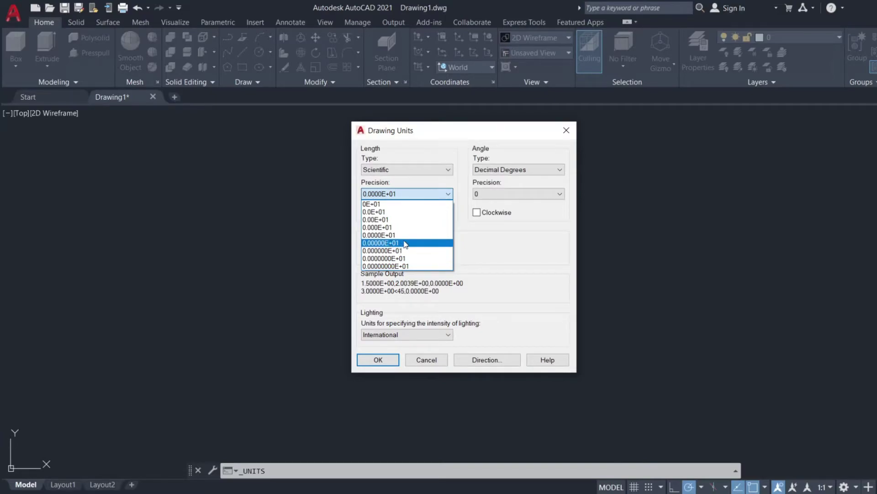
pyautogui.click(497, 244)
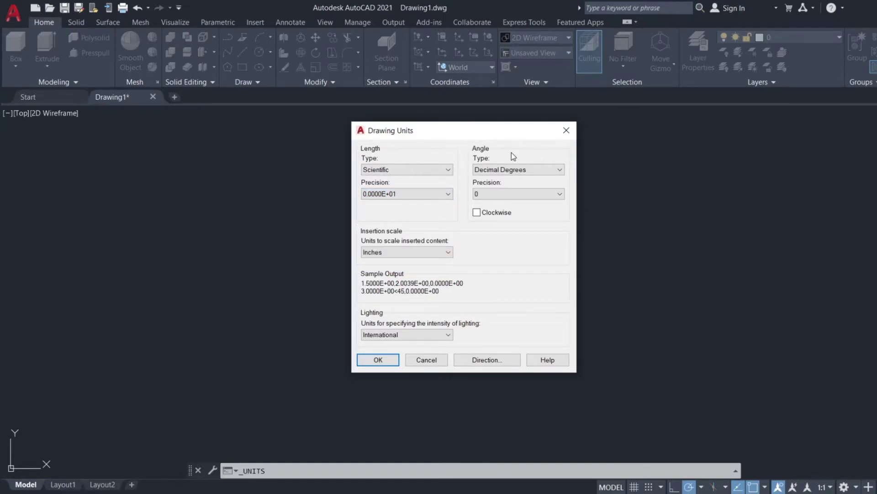
# Review the angle type and precision lists, keeping Decimal Degrees unchanged.
pyautogui.click(562, 170)
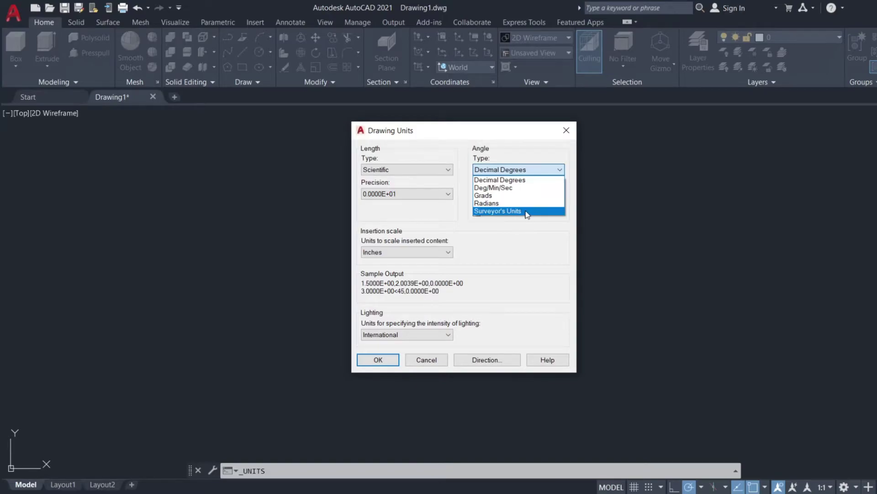
pyautogui.click(543, 241)
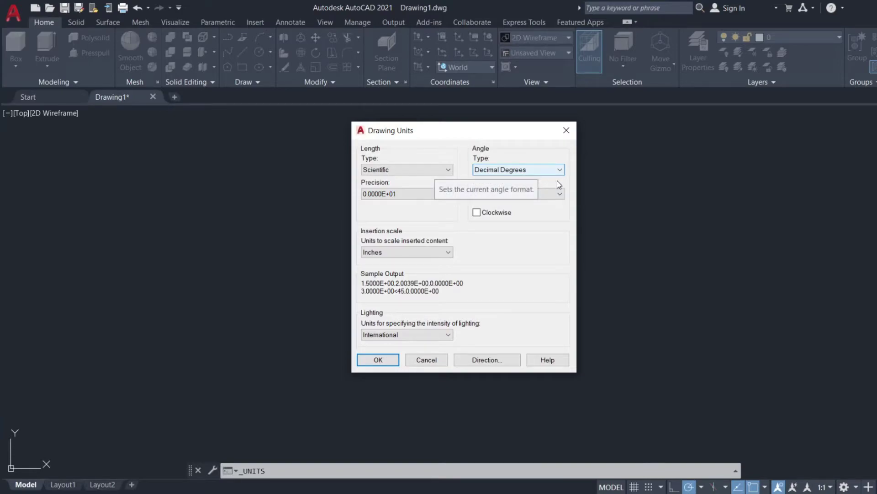
pyautogui.click(564, 194)
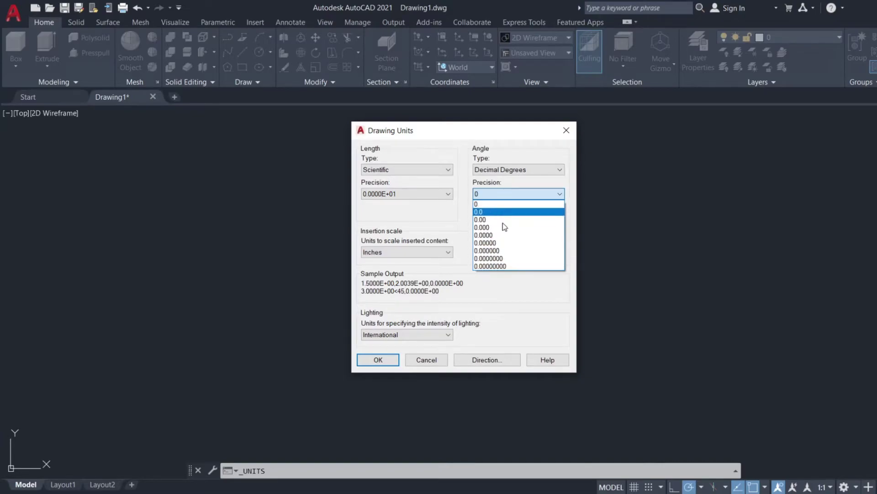
pyautogui.click(542, 296)
# Set the angle type to Deg/Min/Sec, keeping 0d precision.
pyautogui.click(532, 170)
pyautogui.click(516, 190)
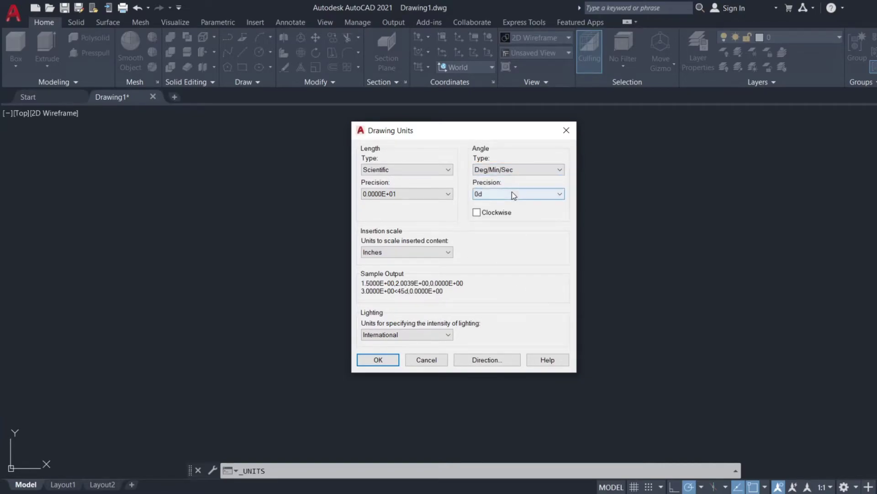
pyautogui.click(512, 195)
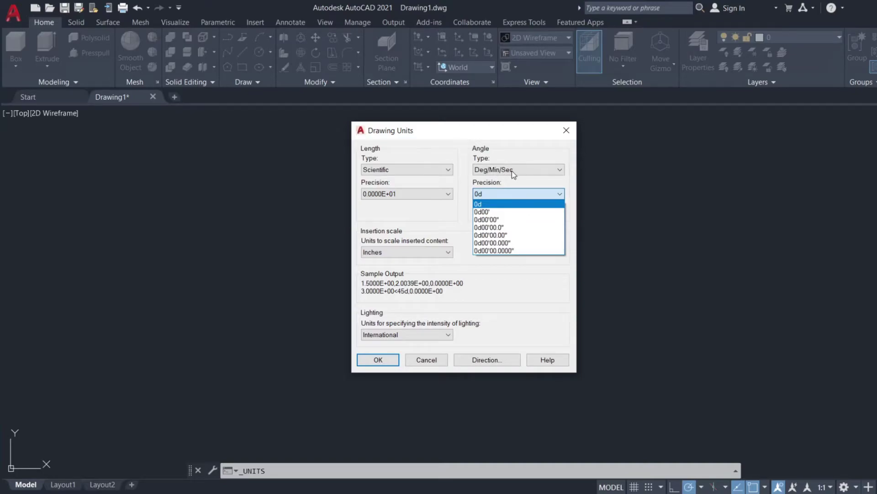
pyautogui.click(547, 274)
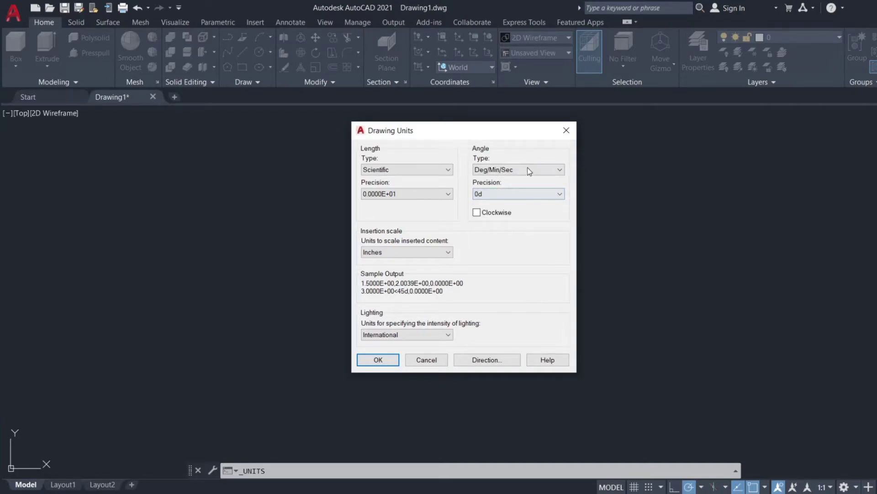
# Set the angle type to Grads, keeping 0g precision.
pyautogui.click(528, 167)
pyautogui.click(515, 196)
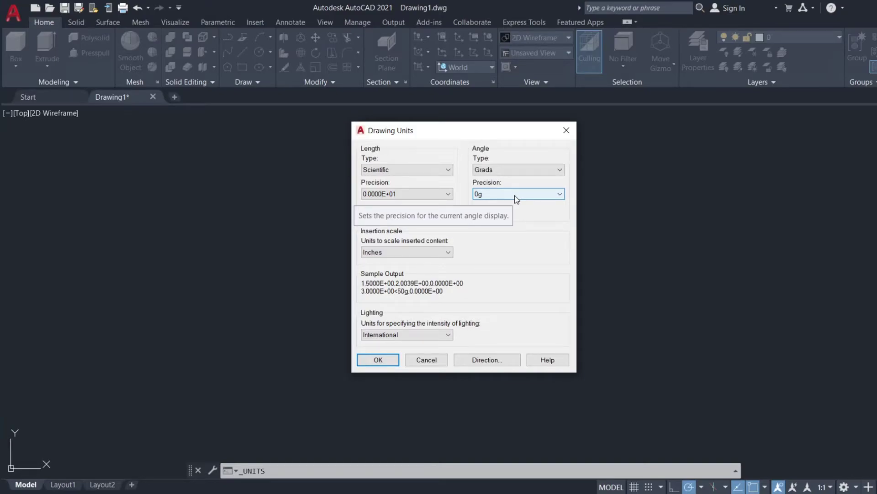
pyautogui.click(516, 194)
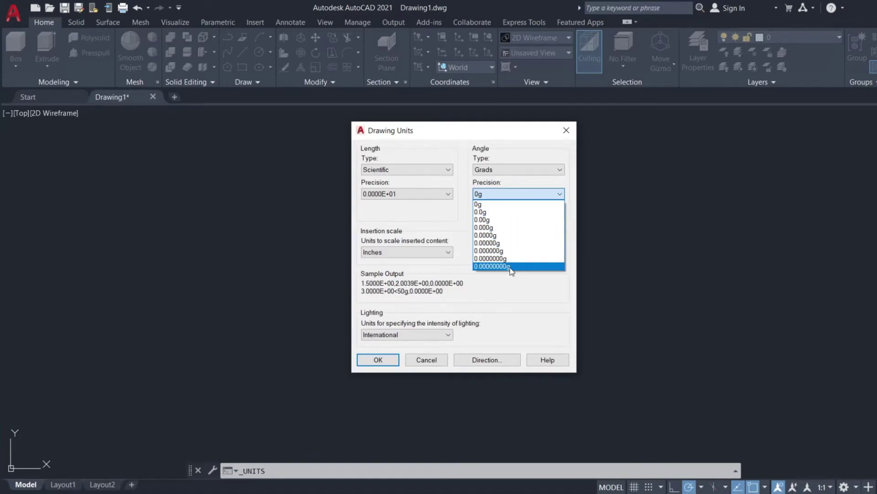
pyautogui.click(521, 284)
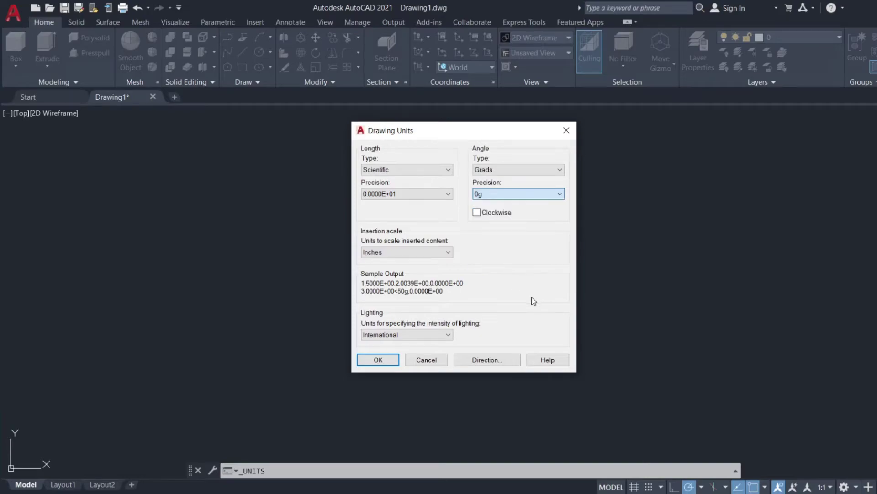
# Set the angle type to Radians, keeping 0r precision.
pyautogui.click(523, 171)
pyautogui.click(508, 203)
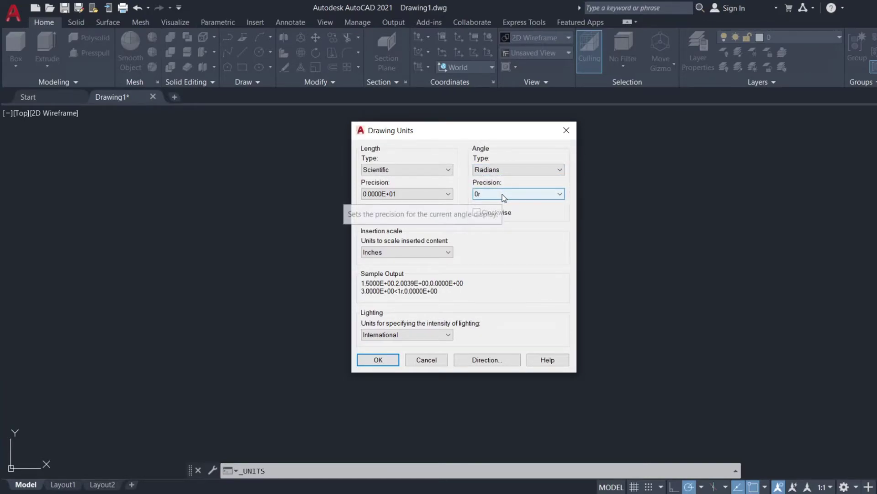
pyautogui.click(504, 198)
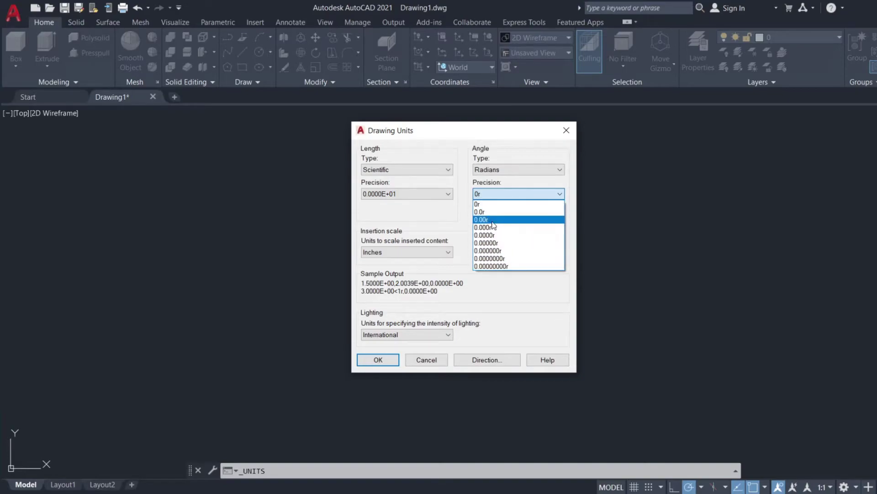
pyautogui.click(517, 168)
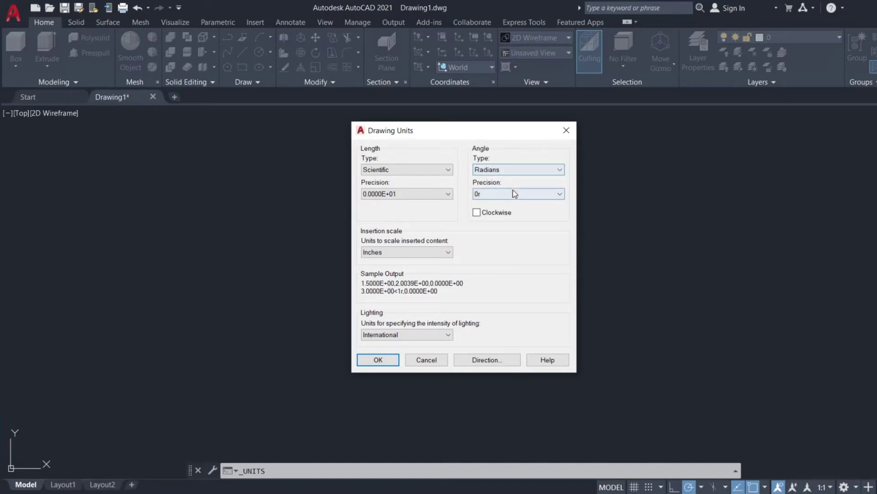
pyautogui.click(534, 169)
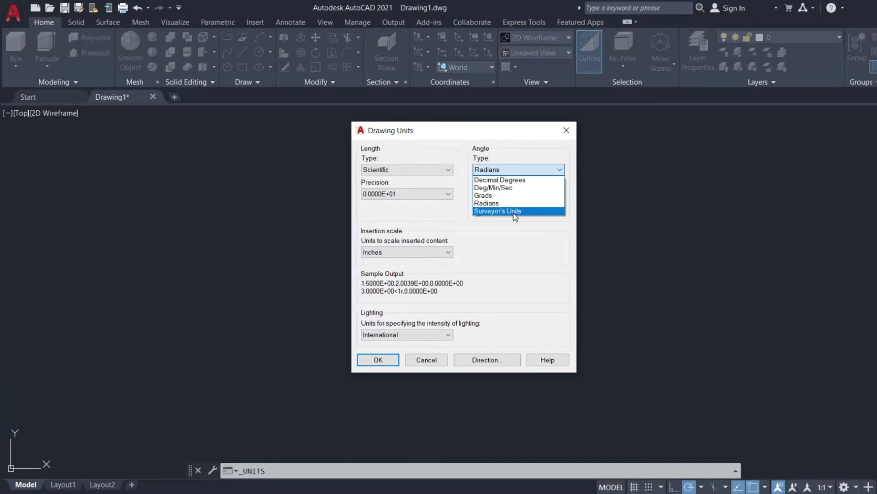
# Choose Surveyor's Units at N 0d E precision, giving sample output 3.0000E+00<N 45d E.
pyautogui.click(516, 211)
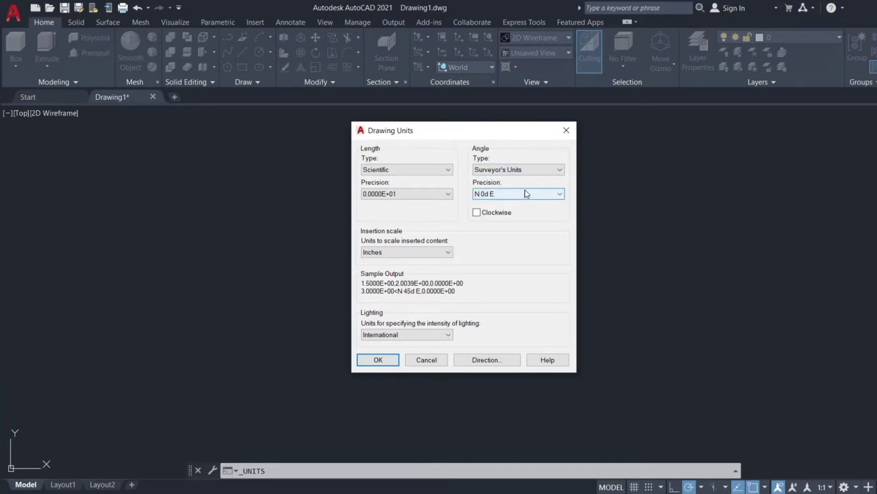
pyautogui.click(527, 194)
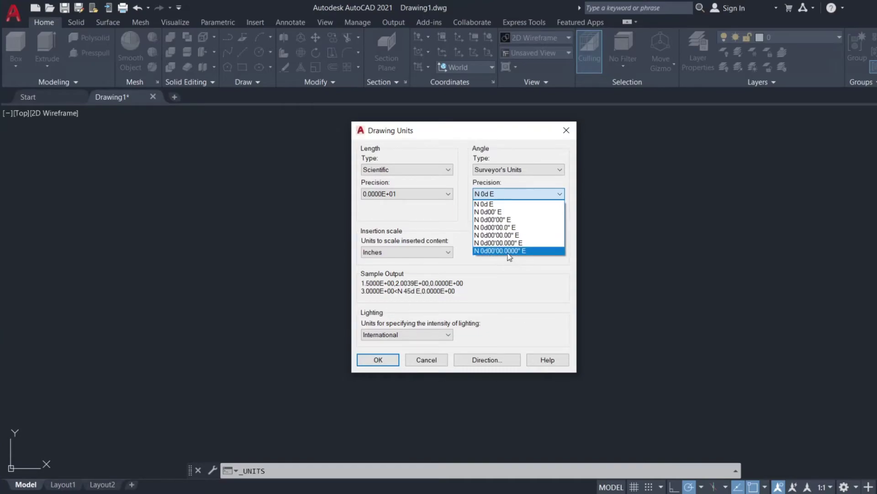
pyautogui.click(526, 269)
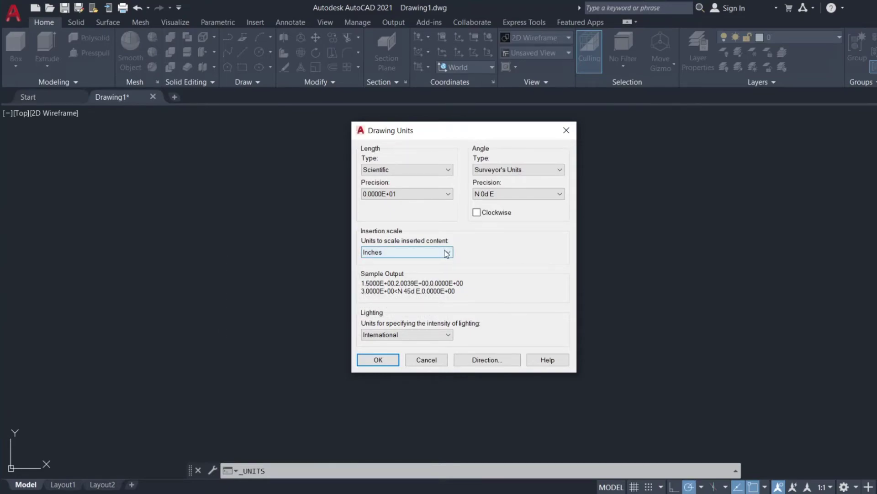
pyautogui.moveTo(449, 252)
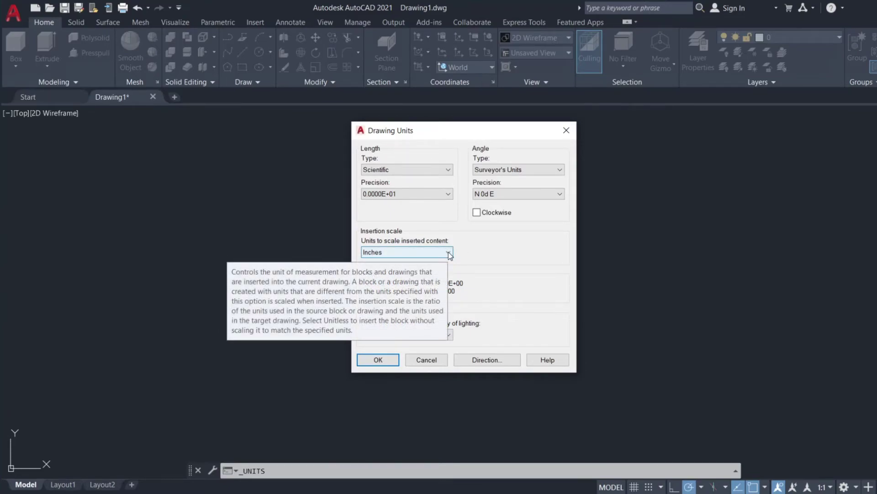
pyautogui.click(448, 253)
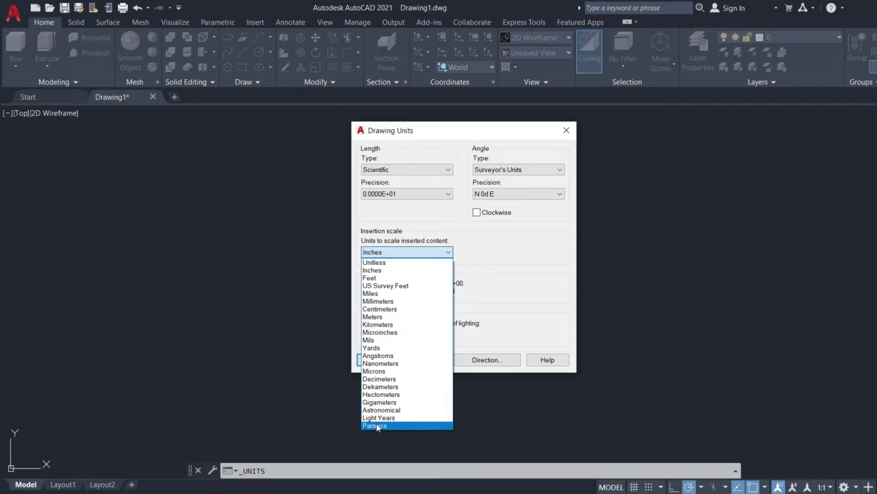
pyautogui.click(508, 250)
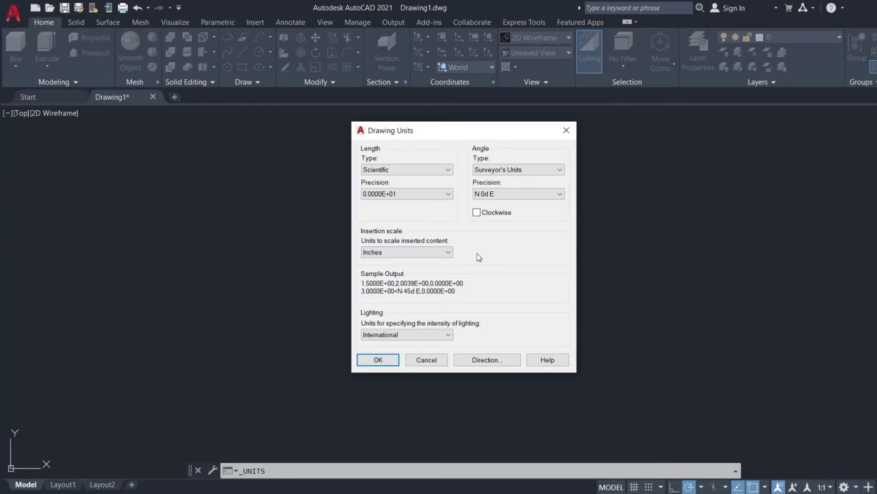
pyautogui.click(494, 364)
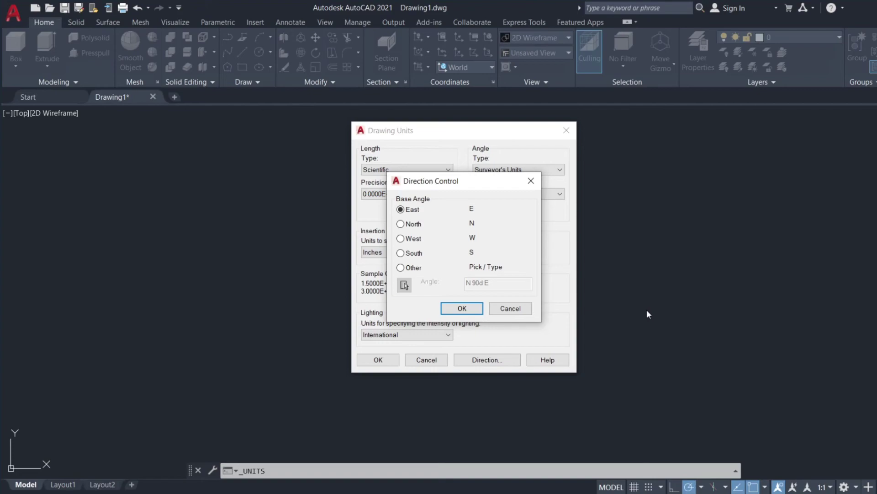
pyautogui.click(532, 180)
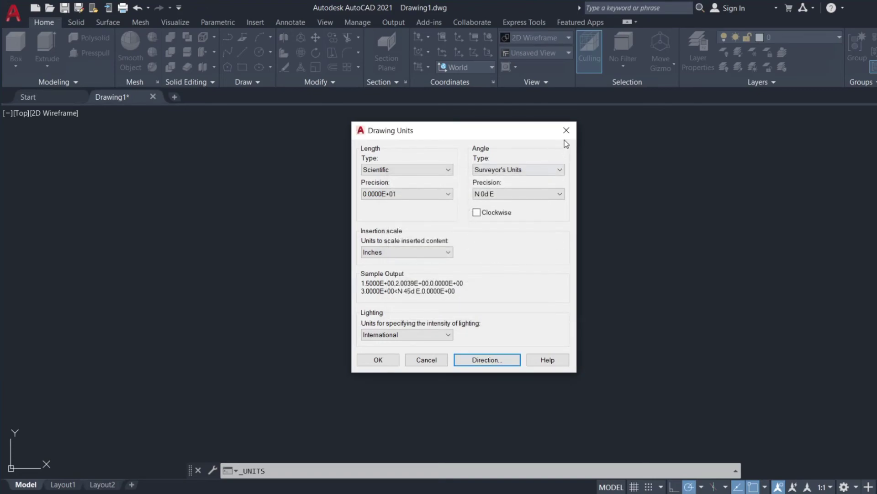
# Close Drawing Units with Esc and enter UN at the command line.
pyautogui.press('Escape')
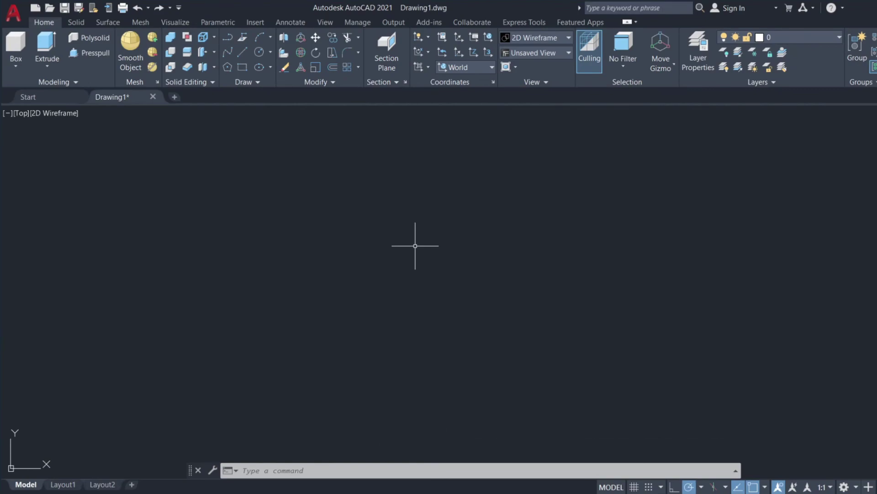
pyautogui.write('UN')
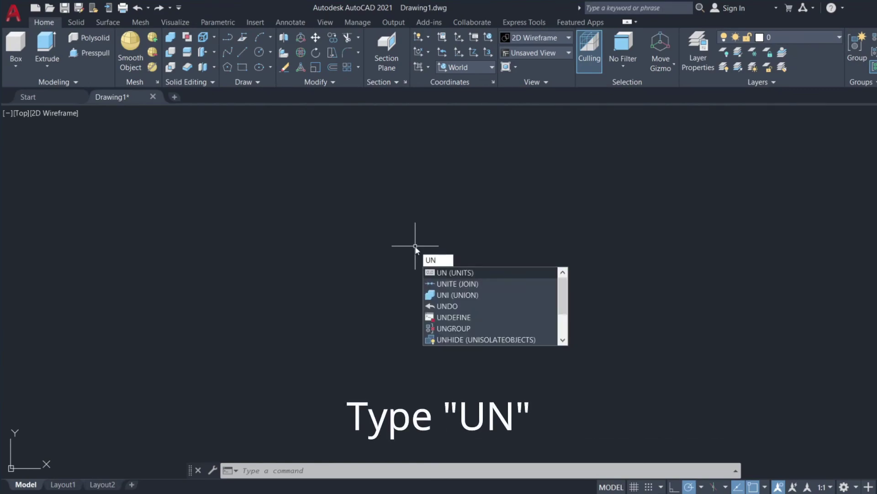
# Run UNITS from the suggestions to reopen Drawing Units with its default settings.
pyautogui.click(468, 273)
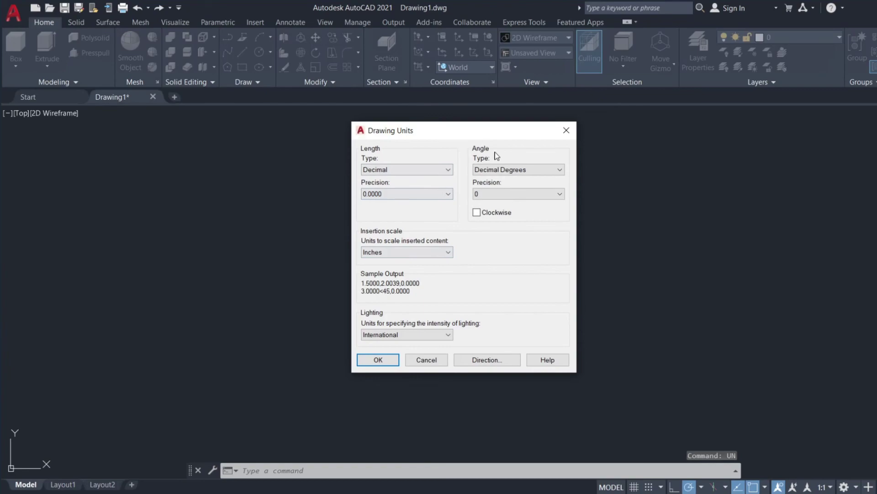